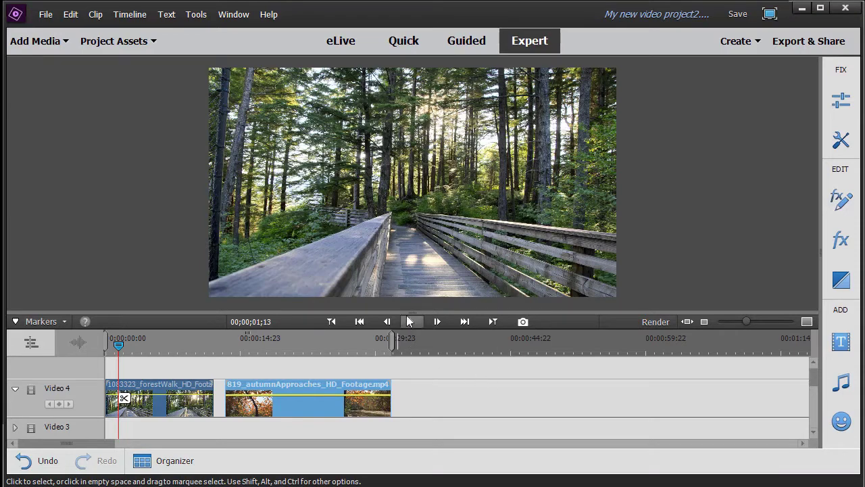
Play and pause through the forestWalk clip, then scrub the playhead to autumnApproaches' first frame.
click(411, 321)
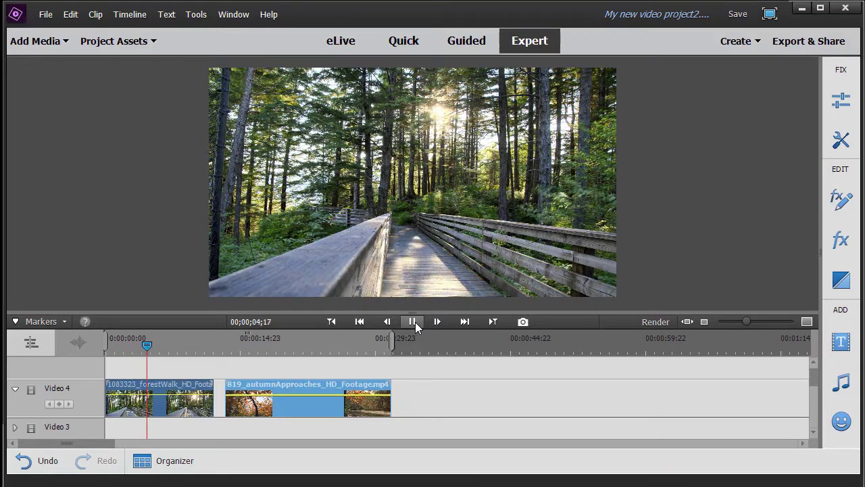
click(413, 321)
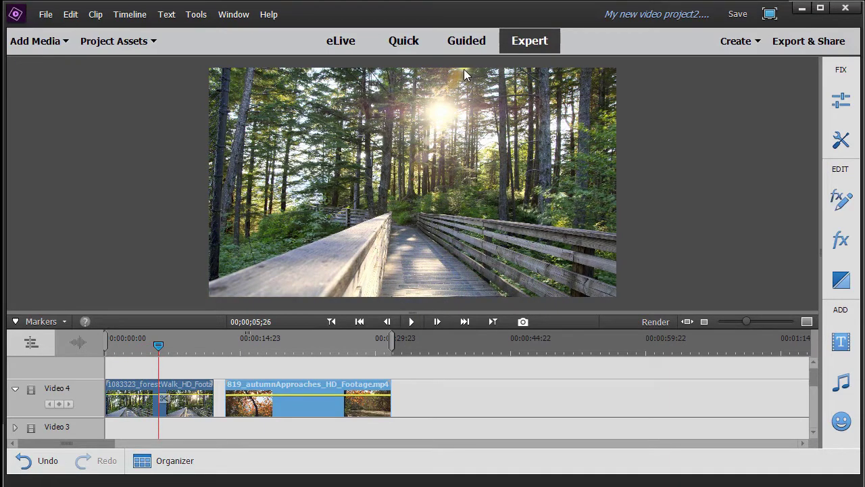
click(413, 323)
click(412, 325)
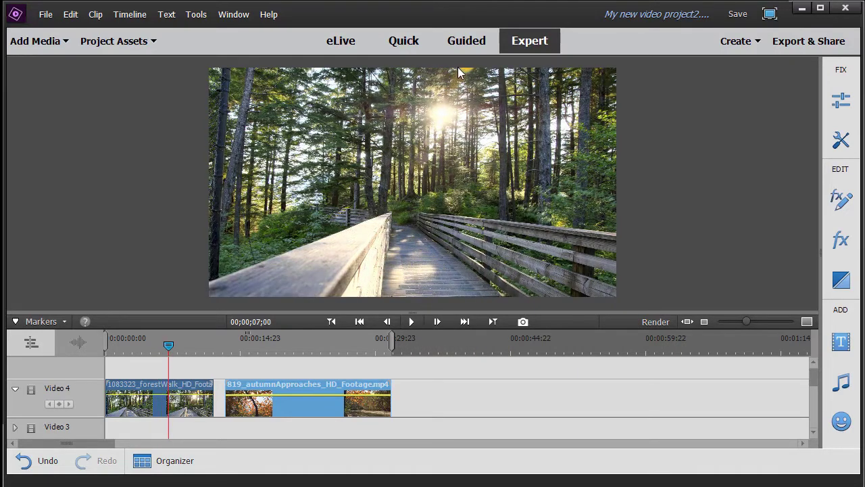
click(415, 325)
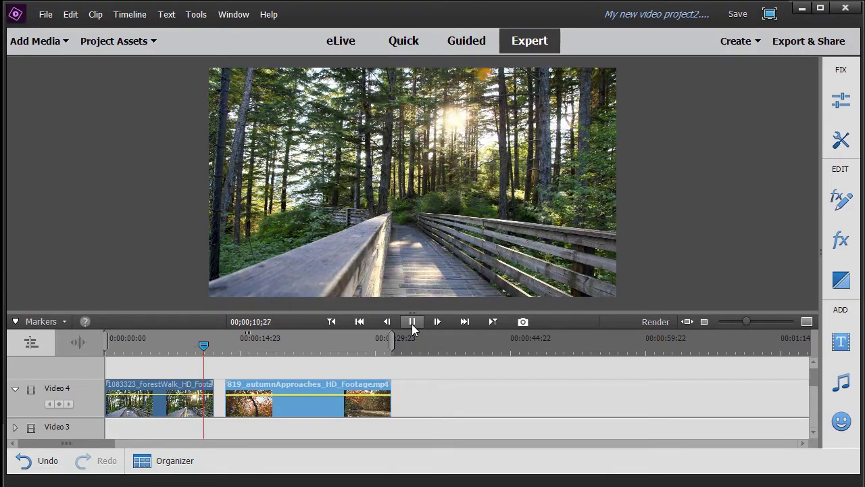
click(412, 323)
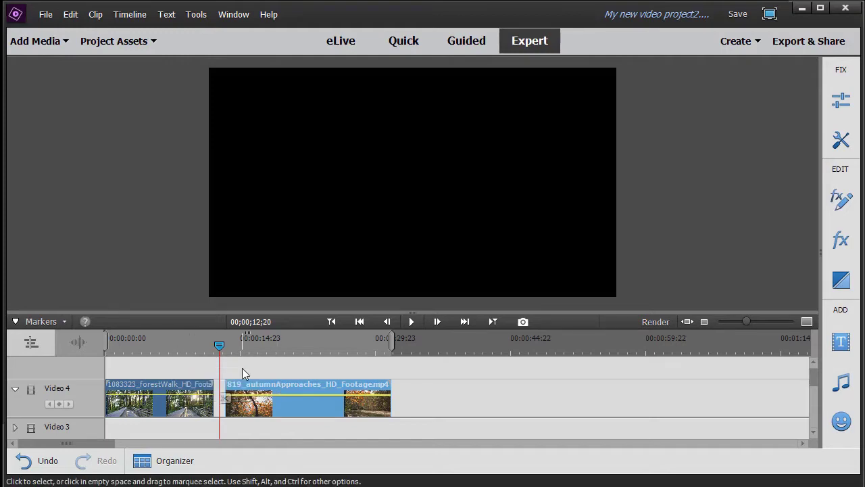
drag(225, 344, 231, 347)
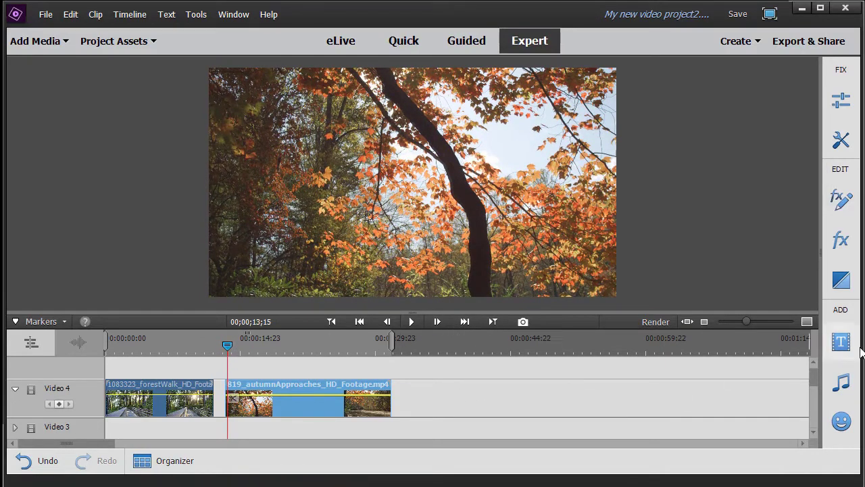
Drag Lens Flare from the fx Effects list onto the autumnApproaches clip.
click(840, 242)
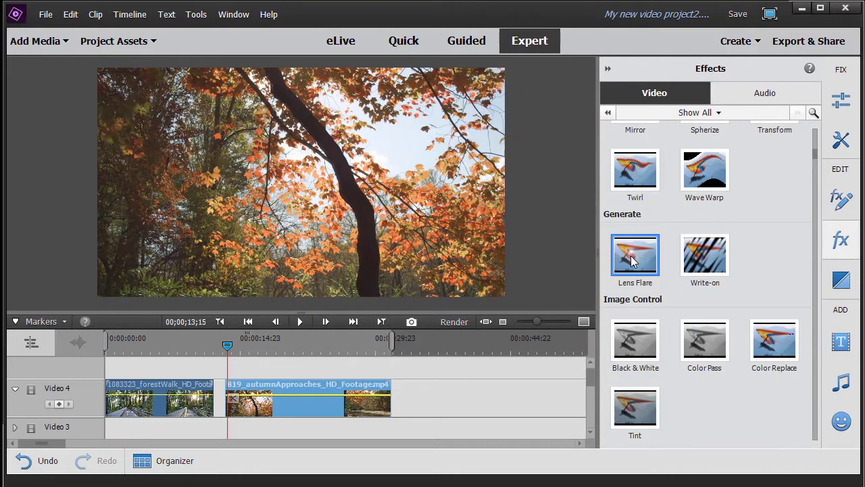
drag(638, 254, 298, 406)
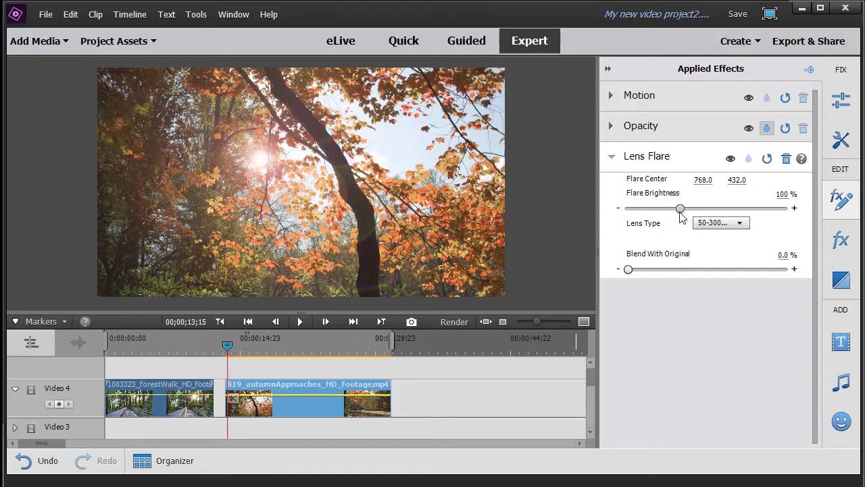
drag(680, 208, 746, 199)
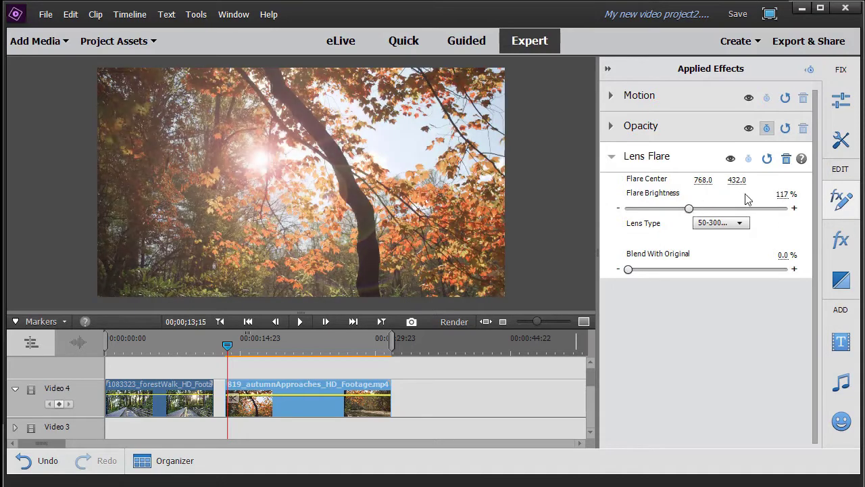
click(768, 161)
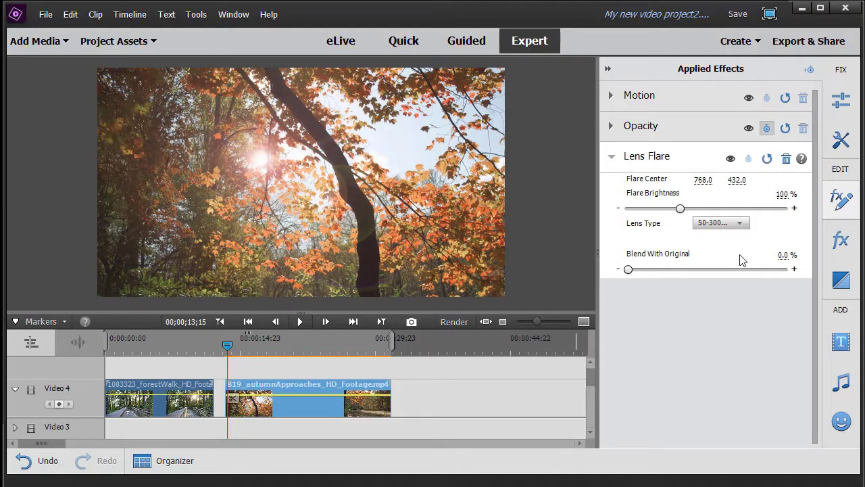
click(745, 223)
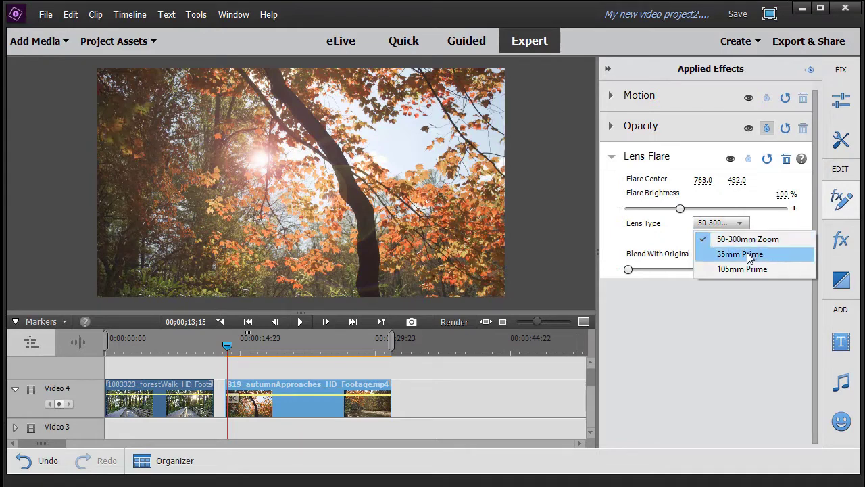
click(744, 255)
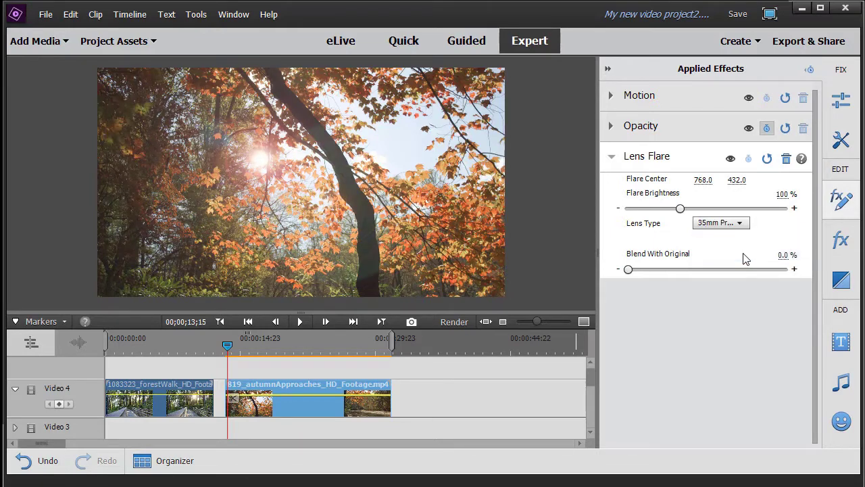
click(739, 223)
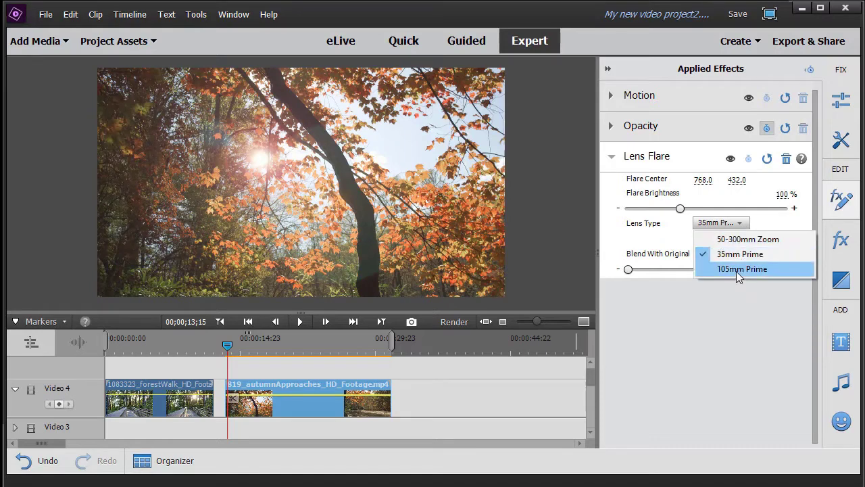
click(738, 272)
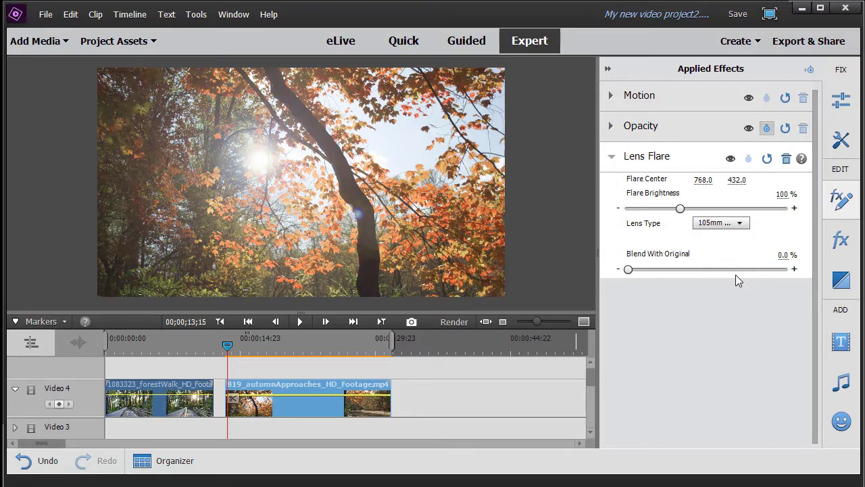
click(743, 230)
click(737, 238)
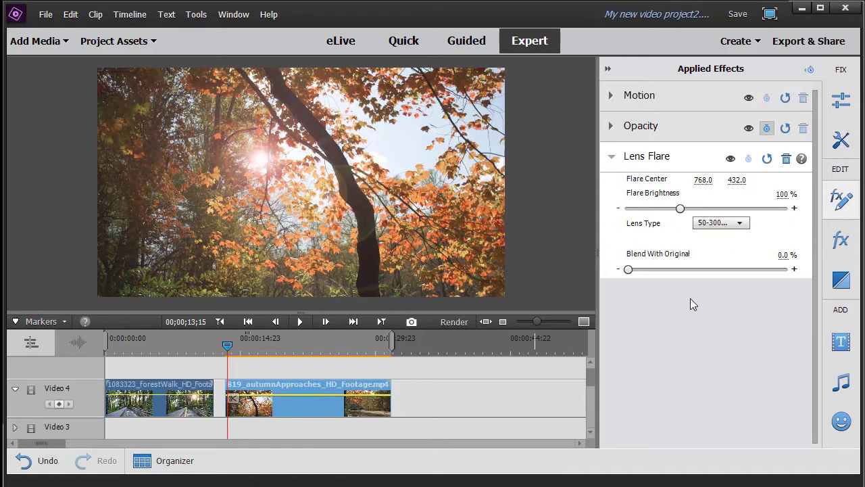
click(302, 321)
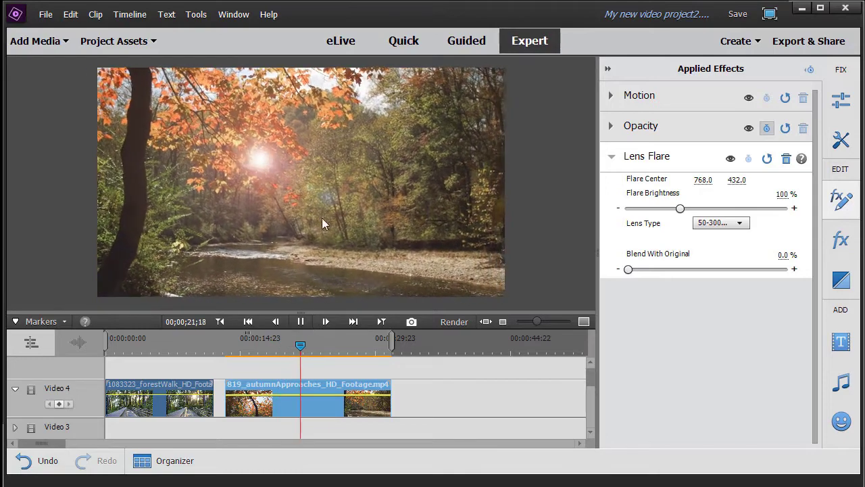
click(300, 322)
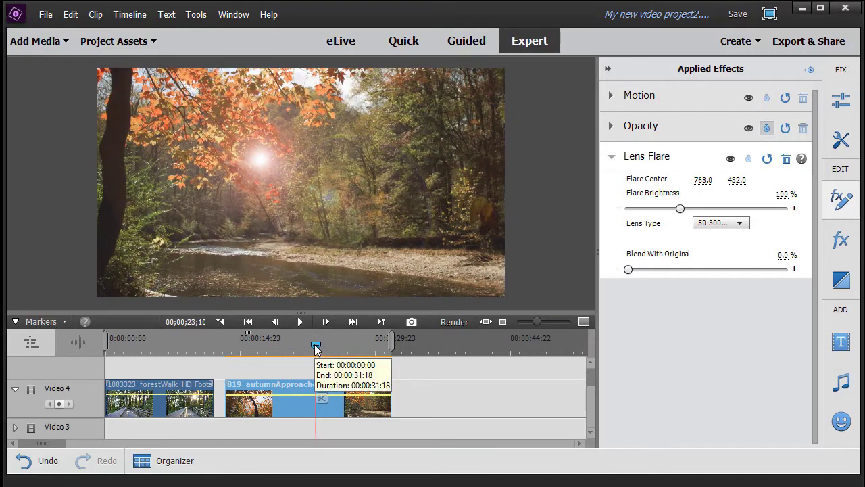
drag(315, 346, 227, 346)
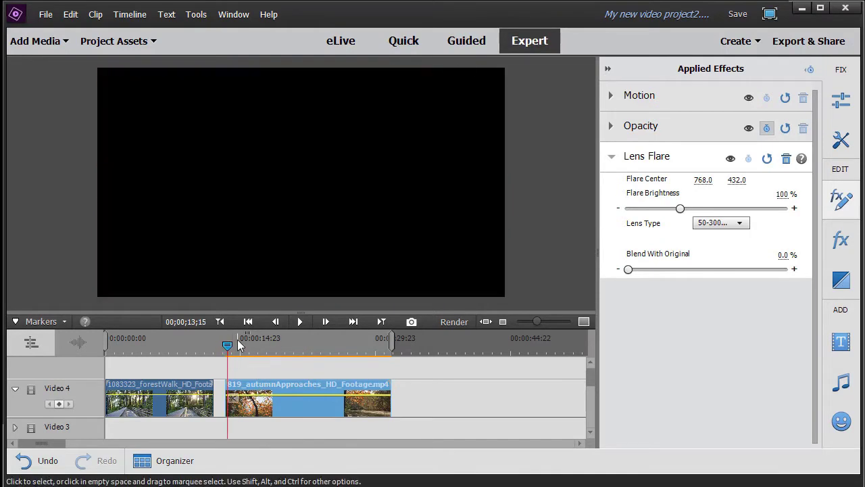
click(301, 322)
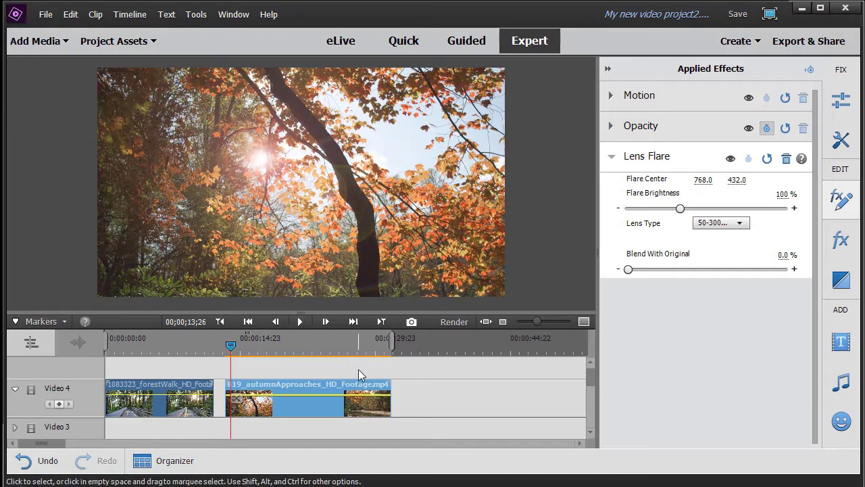
click(229, 344)
On the autumn clip's first frame, move Flare Center X left, entering 734 and then 517.
drag(229, 344, 226, 346)
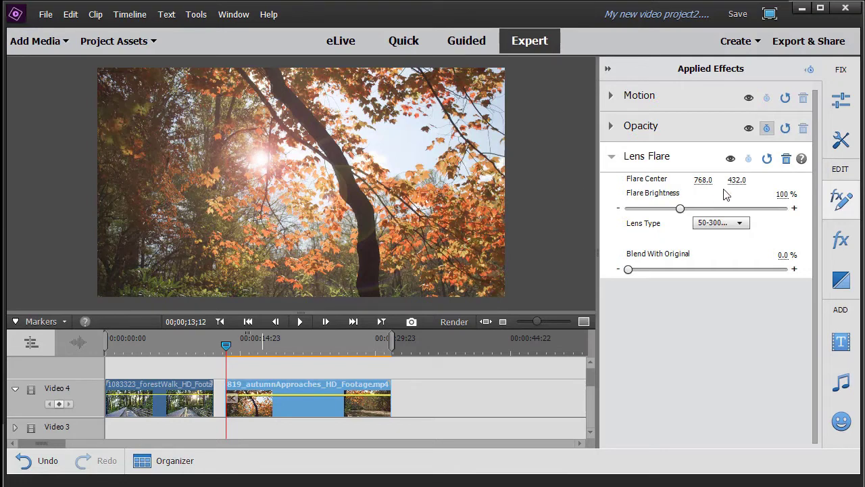
click(703, 179)
text(734)
key(Return)
drag(703, 180, 650, 179)
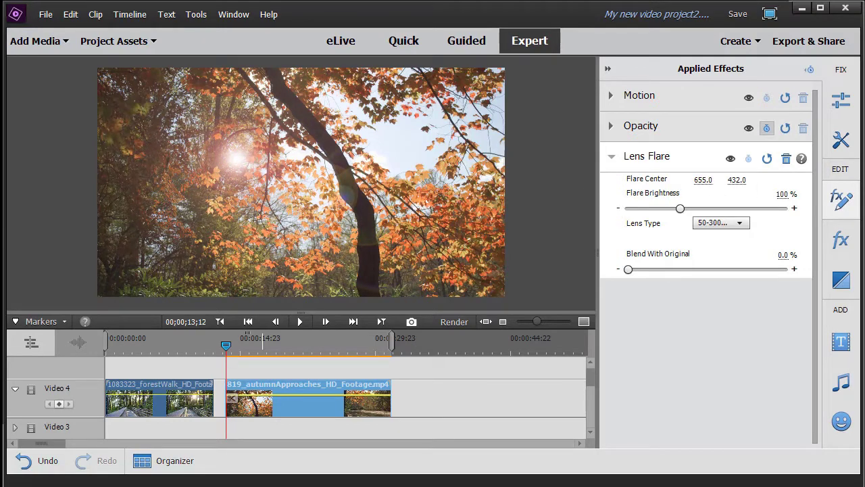
drag(707, 181, 645, 180)
click(703, 180)
text(517)
key(Return)
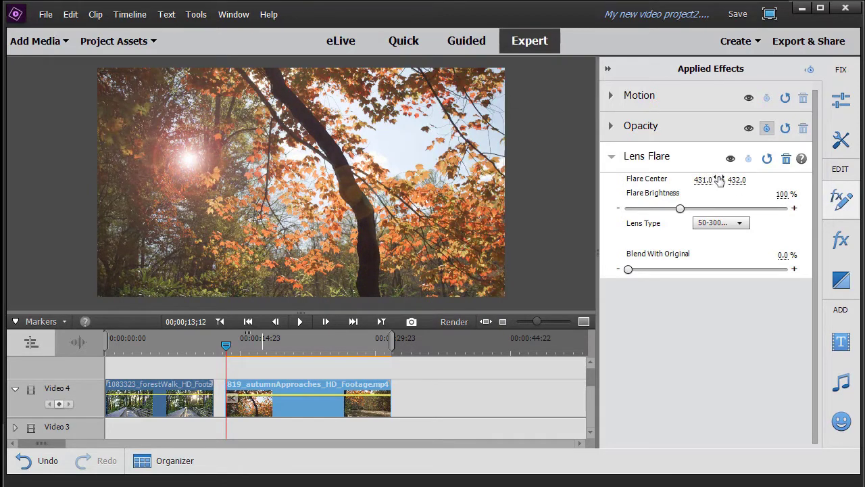
Set Flare Center Y to 150 so the flare sits over the sun.
mouse_move(734, 181)
mouse_down()
mouse_move(744, 180)
mouse_move(730, 180)
mouse_up()
click(742, 179)
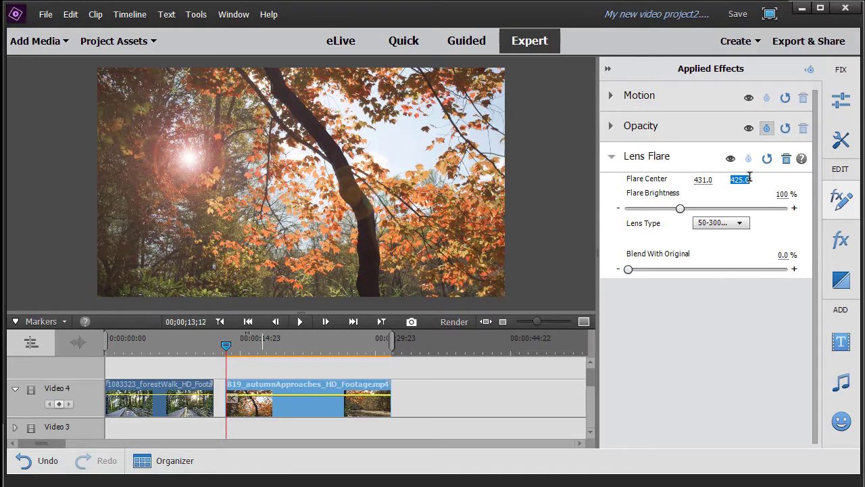
text(150)
key(Return)
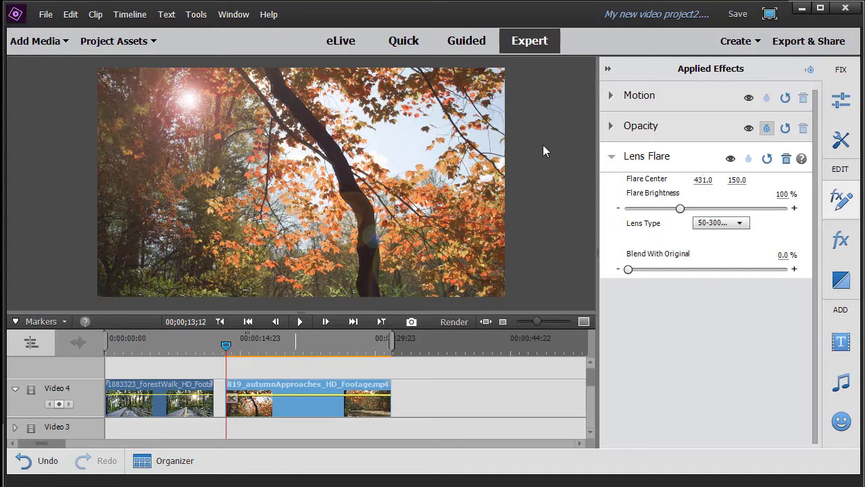
Enable Flare Center and Brightness keyframing, then at about 15 s move the centre left and up to Y 40.
click(809, 70)
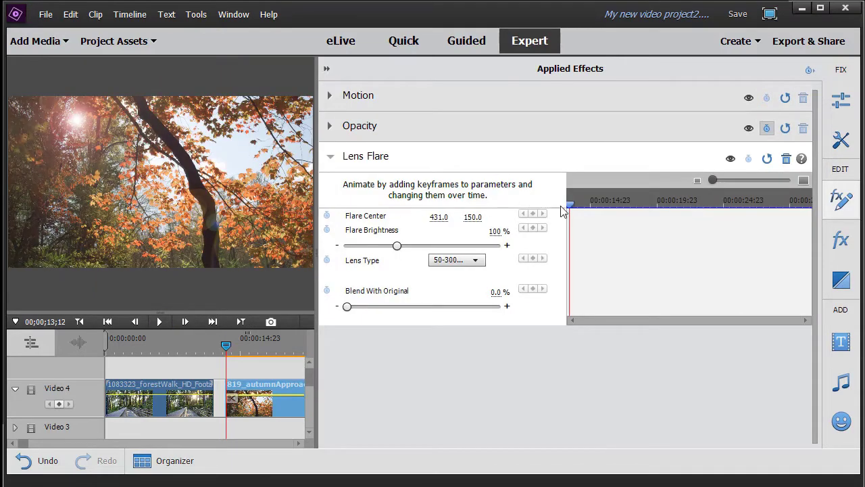
click(327, 216)
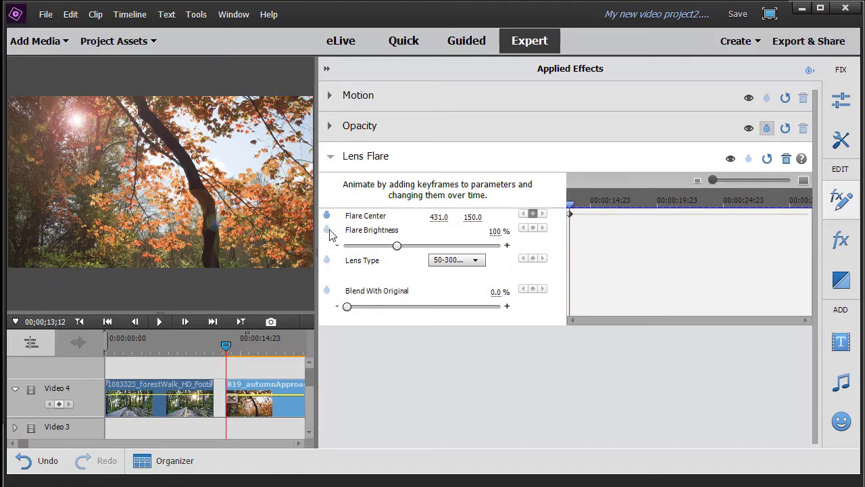
click(327, 230)
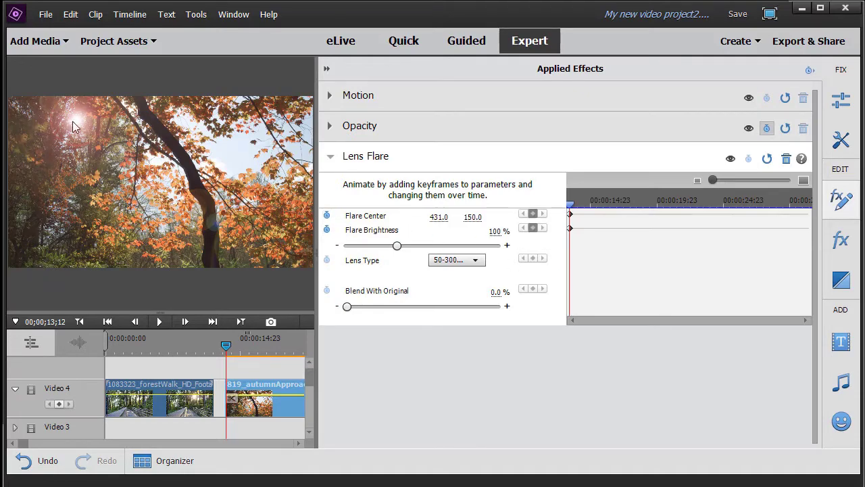
click(570, 207)
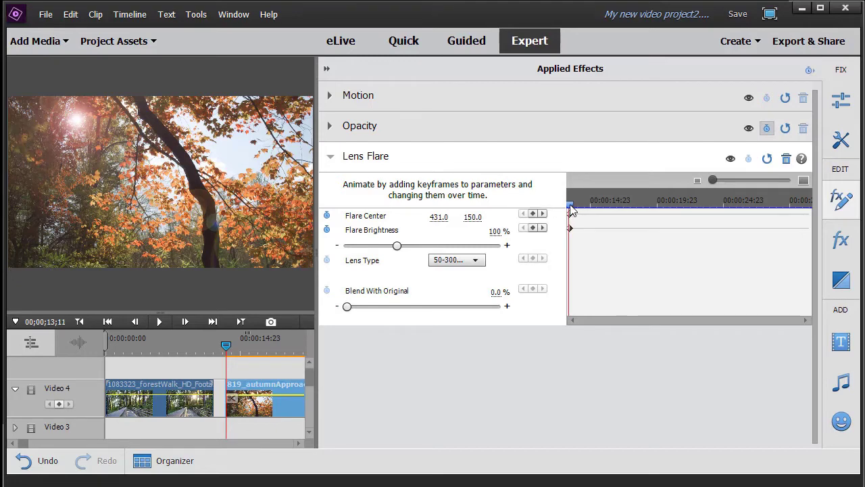
drag(570, 210, 592, 215)
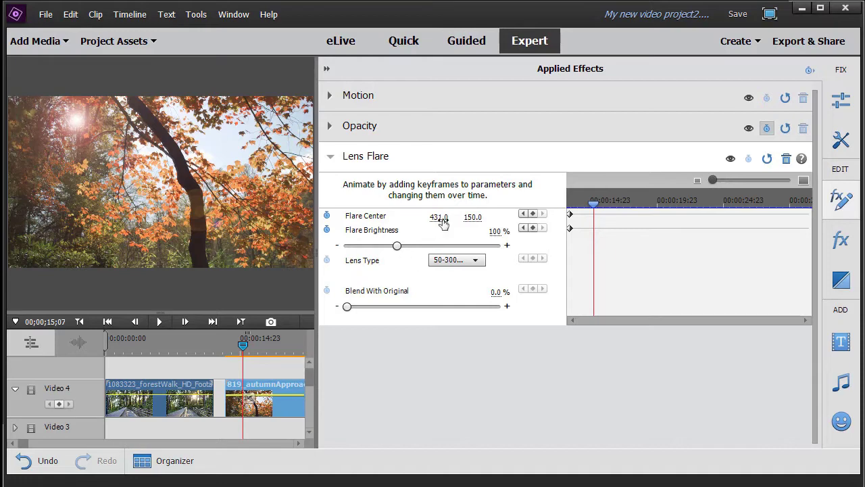
drag(445, 224, 367, 224)
drag(471, 217, 399, 217)
drag(481, 217, 484, 217)
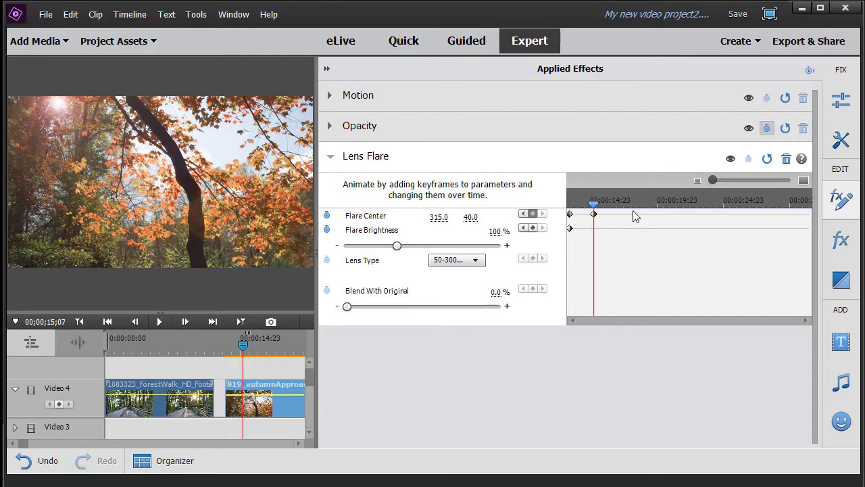
Add flare centre keyframes at about 16 s and 18 s, pushing it left and above the frame.
drag(597, 209, 608, 210)
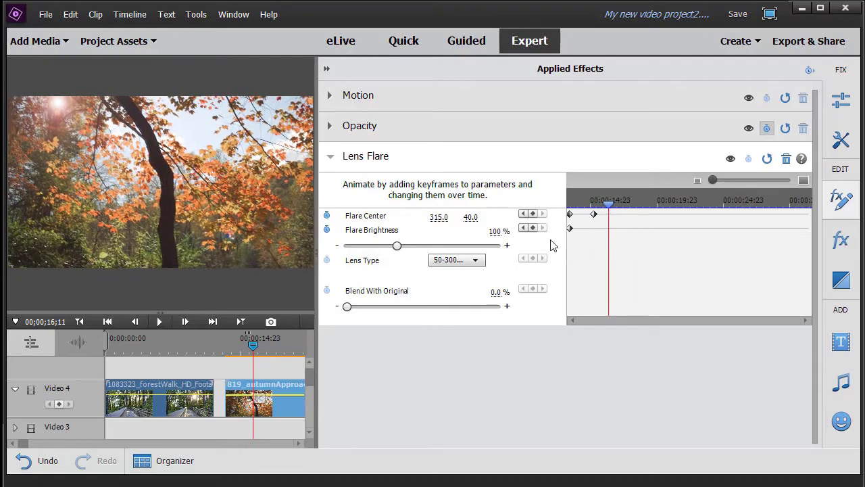
drag(438, 217, 331, 217)
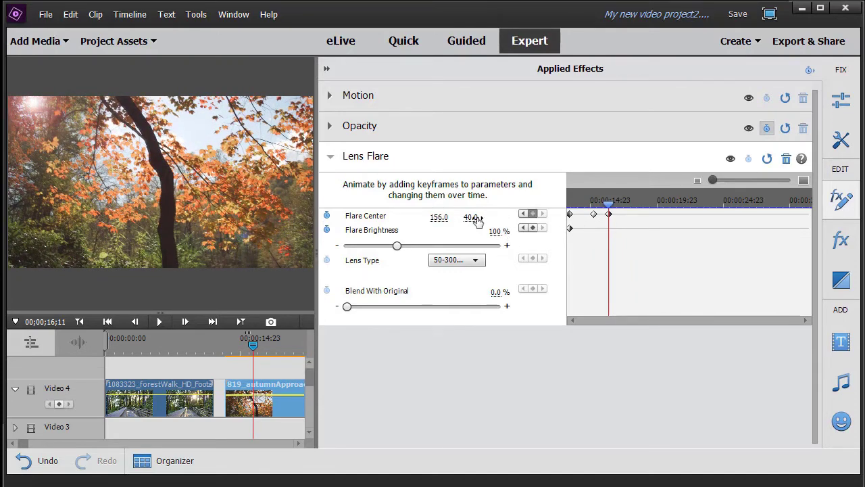
drag(477, 217, 417, 217)
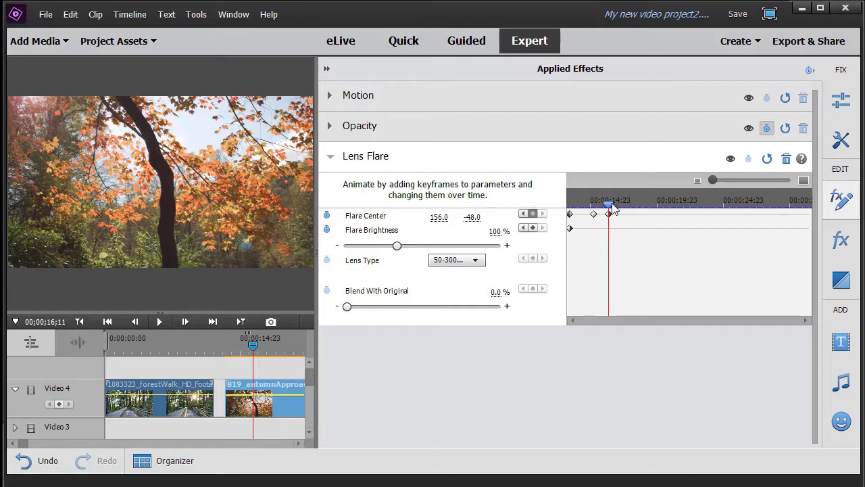
drag(611, 206, 640, 204)
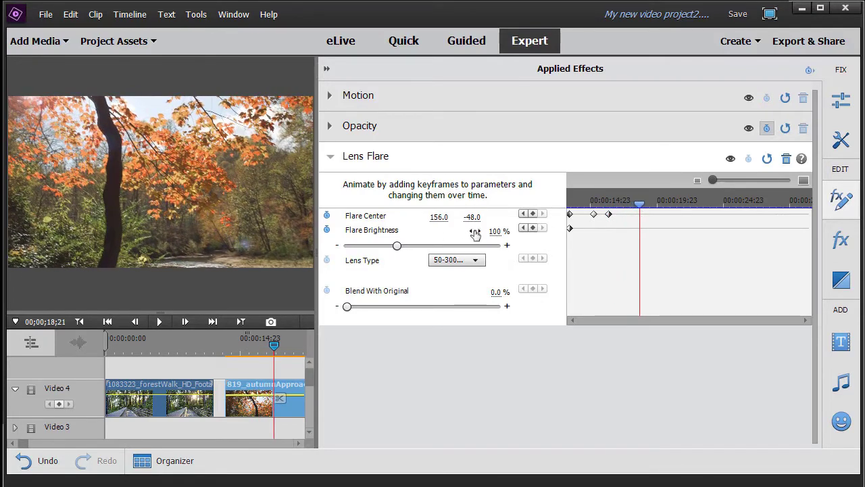
drag(475, 223, 422, 223)
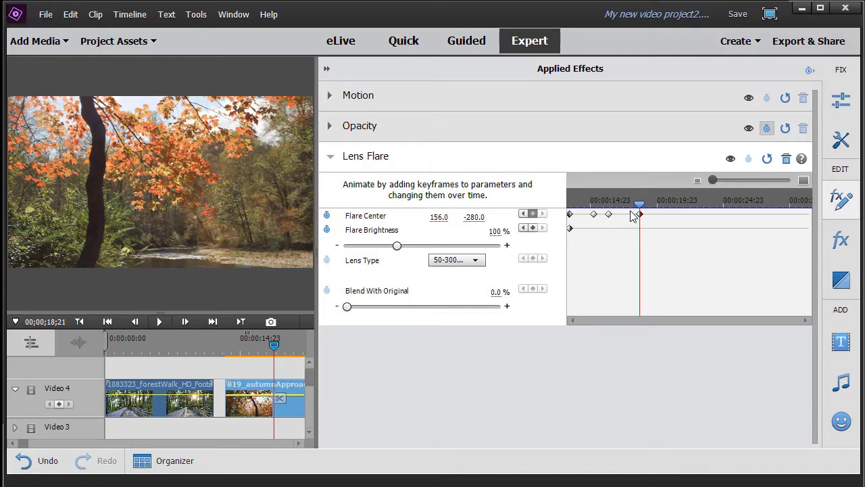
Keyframe Flare Brightness to about 55% near 20 s and 0% at about 23 s, then close the settings.
drag(642, 210, 659, 211)
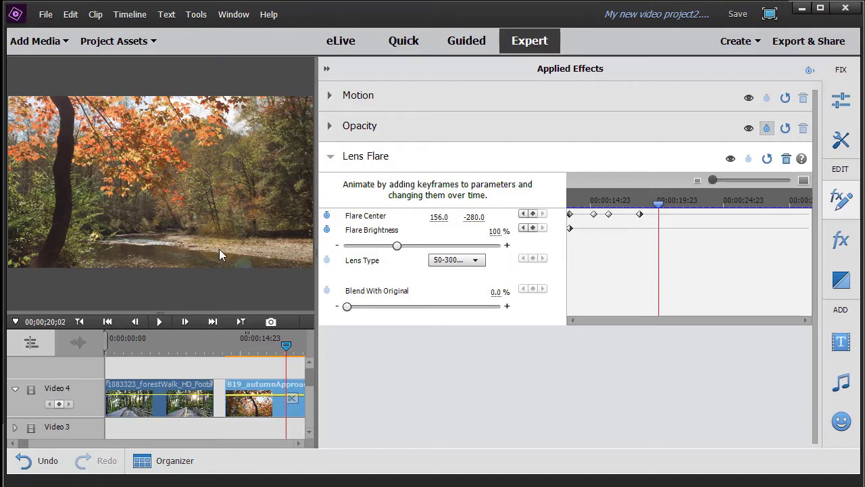
click(664, 214)
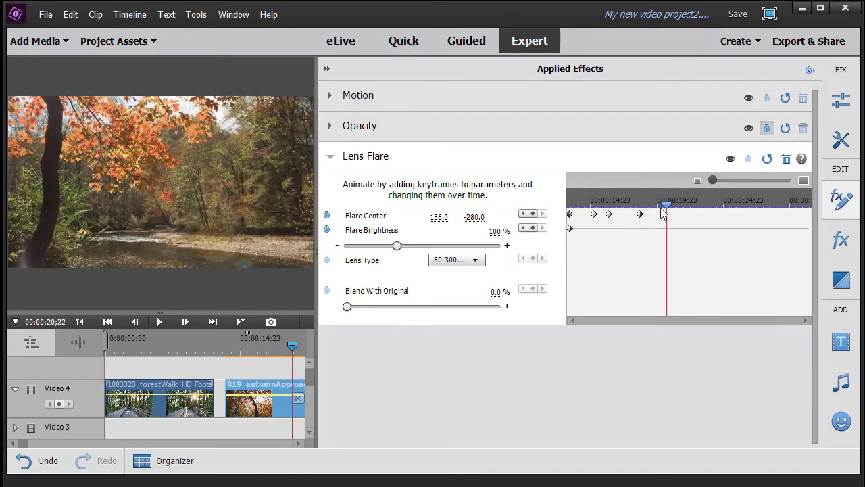
drag(396, 249, 375, 253)
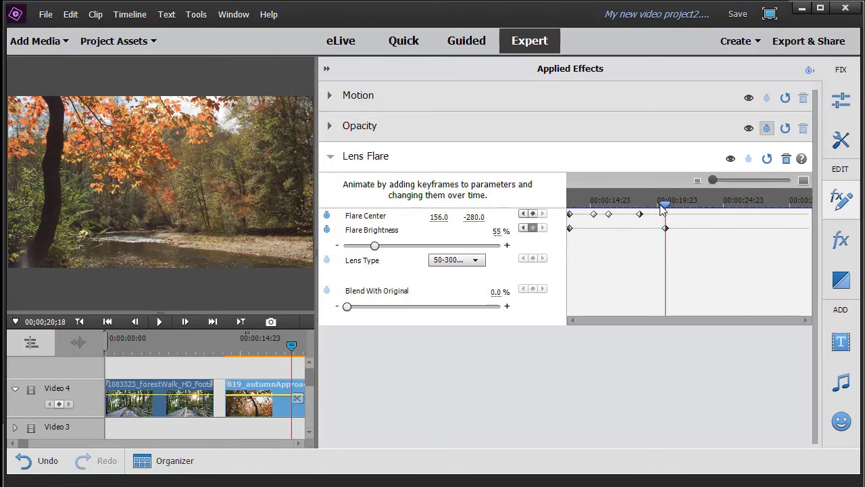
drag(666, 207, 707, 222)
drag(374, 245, 310, 236)
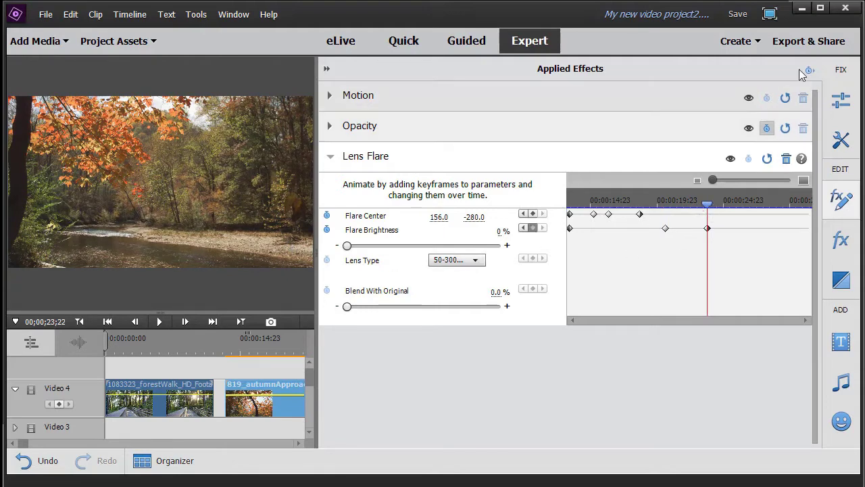
click(327, 69)
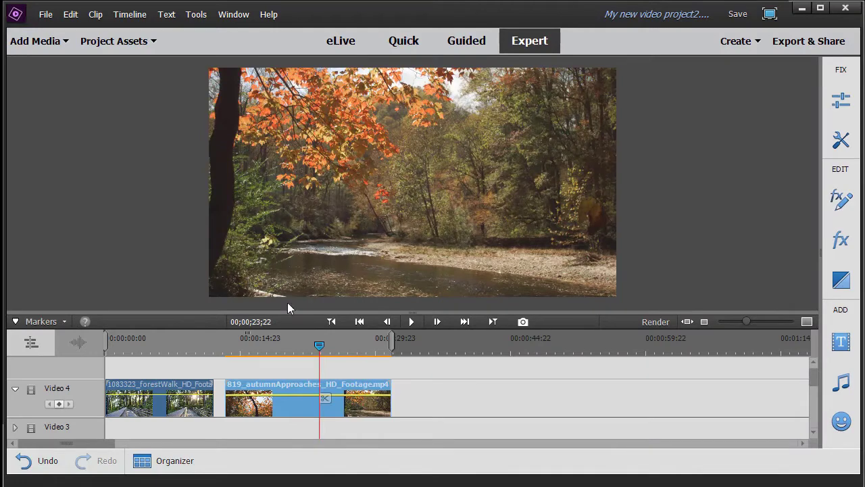
drag(320, 344, 223, 353)
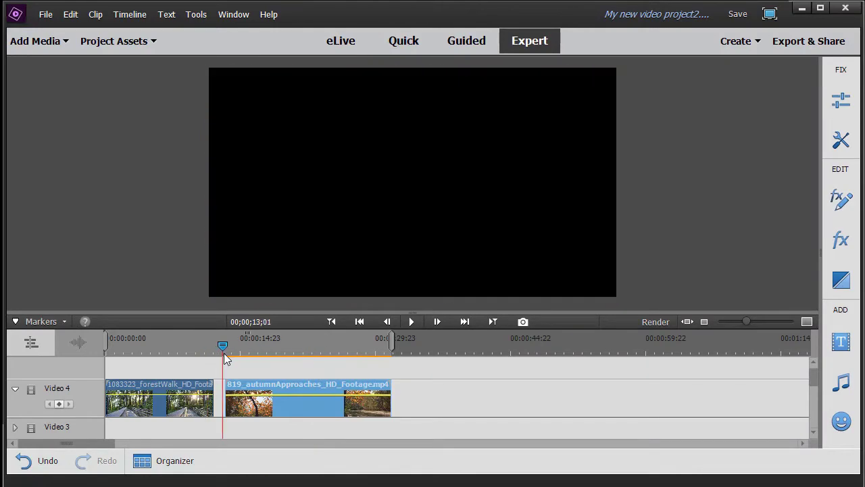
click(413, 324)
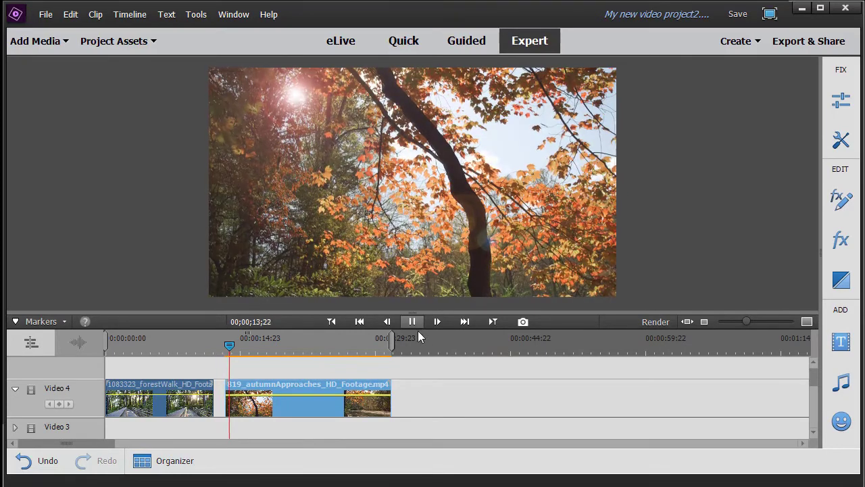